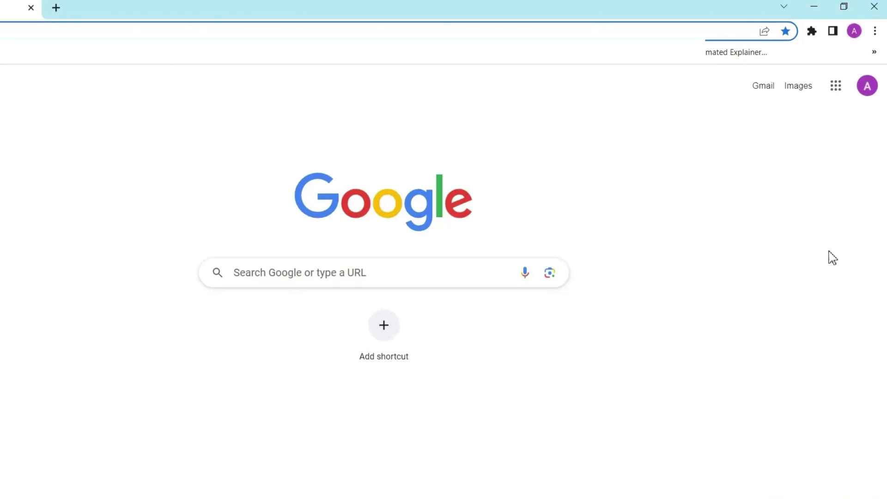
- Clear all-time history, cookies and cached images and files from Chrome's Privacy and security settings
{"action": "left_click", "coordinate": [875, 31]}
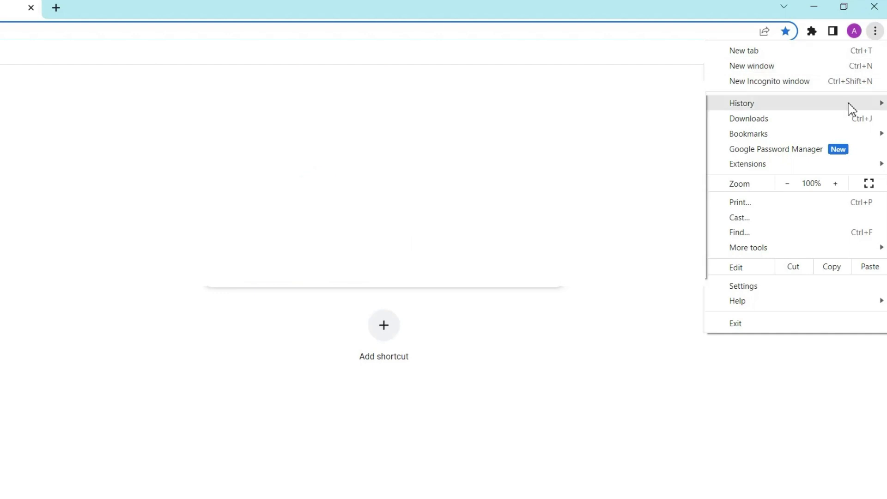
{"action": "left_click", "coordinate": [743, 286]}
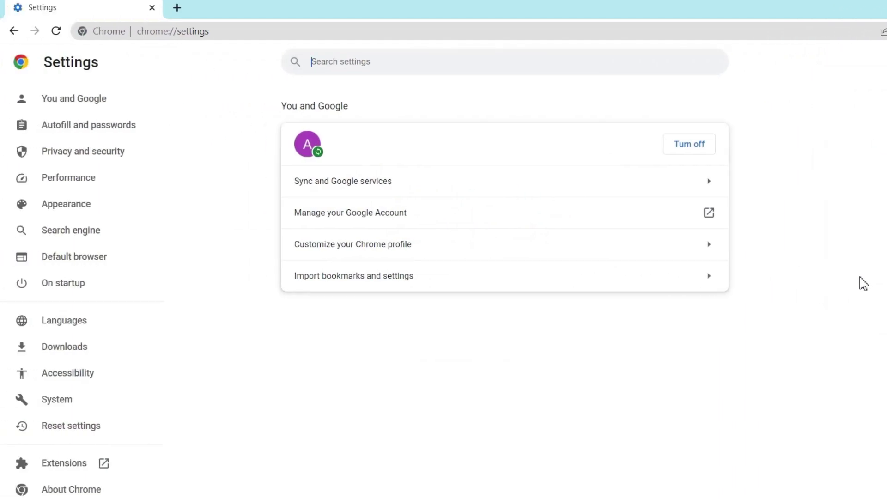
{"action": "left_click", "coordinate": [83, 164]}
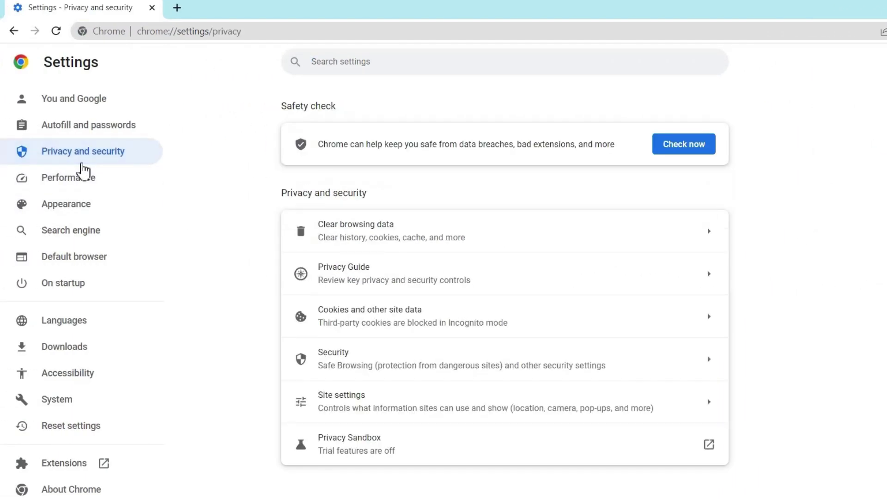
{"action": "left_click", "coordinate": [496, 246]}
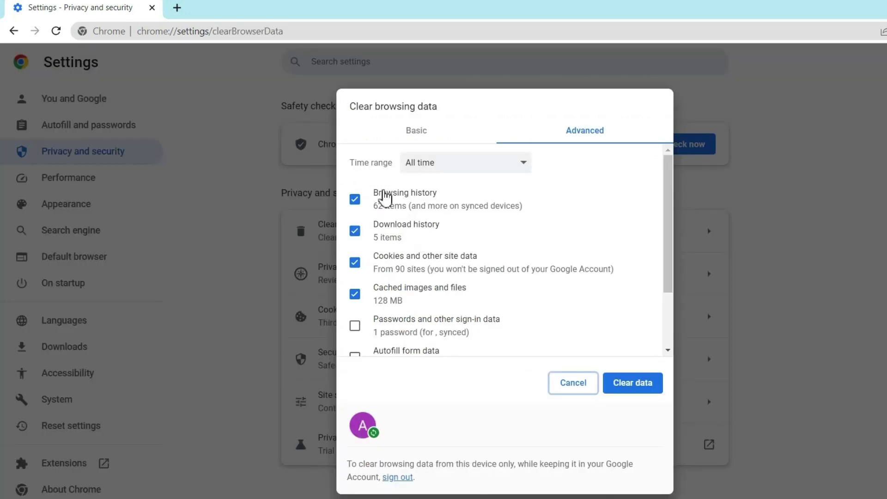
{"action": "left_click", "coordinate": [354, 200]}
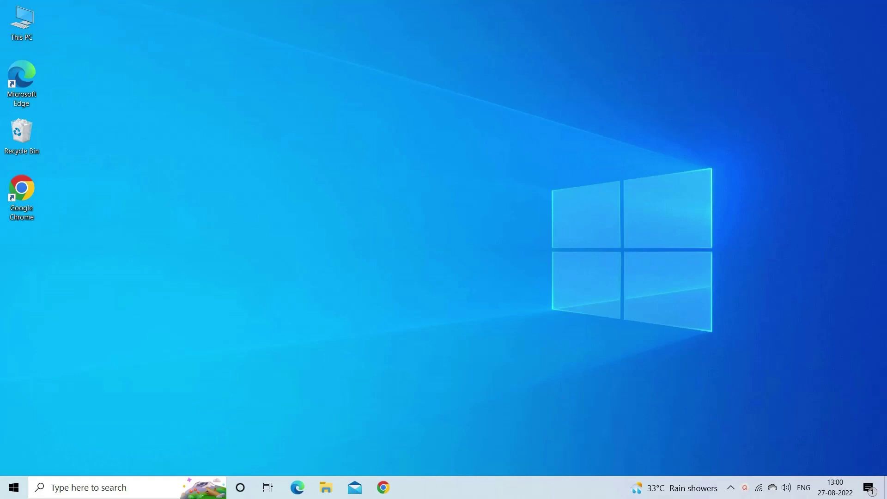
- Load html5test.com in Firefox to run the HTML5 support test
{"action": "key", "text": "Return"}
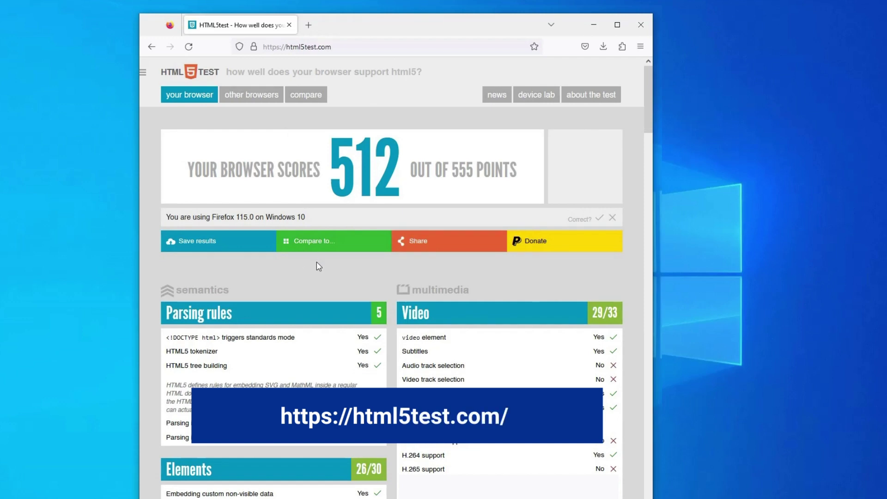
{"action": "scroll", "coordinate": [316, 267], "scroll_direction": "down", "scroll_amount": 2}
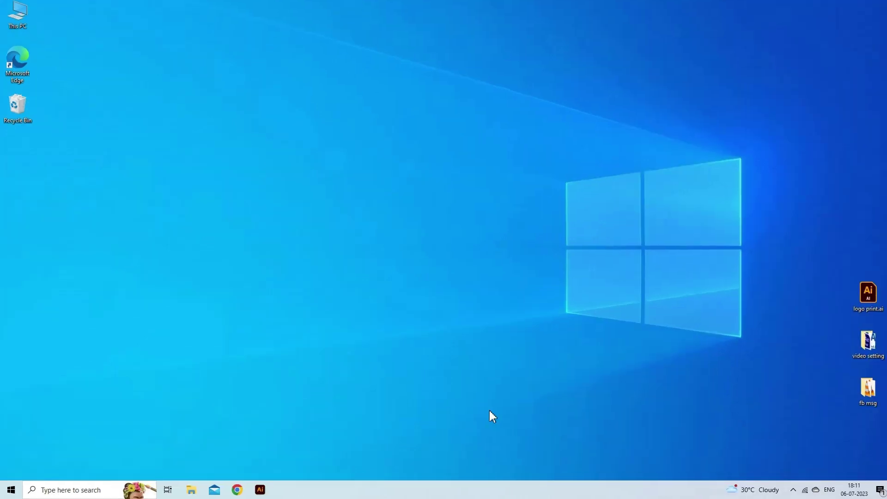
- Search automatically for an updated NVIDIA GeForce GT 710 driver via Device Manager's Display adapters
{"action": "key", "text": "super+r"}
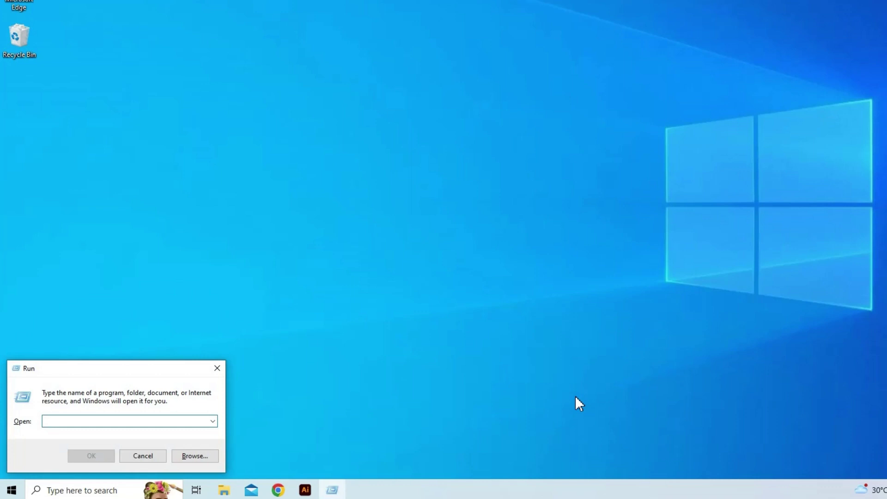
{"action": "type", "text": "devmgmt.msc"}
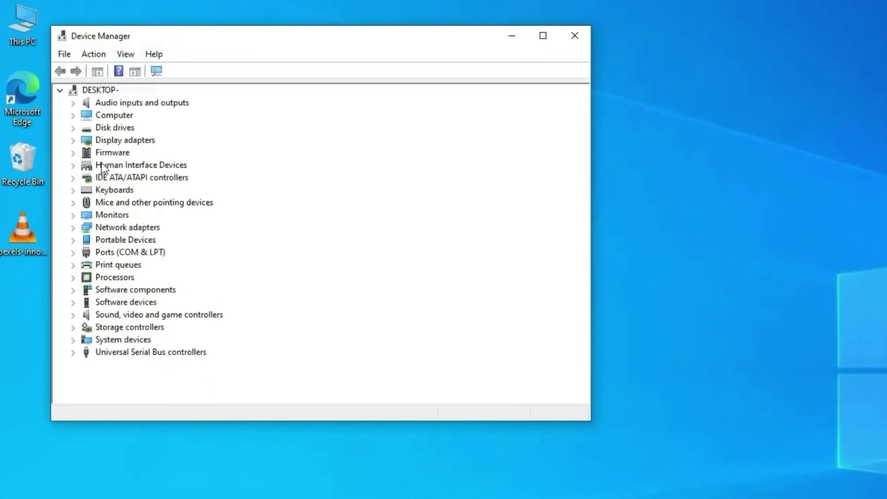
{"action": "double_click", "coordinate": [110, 141]}
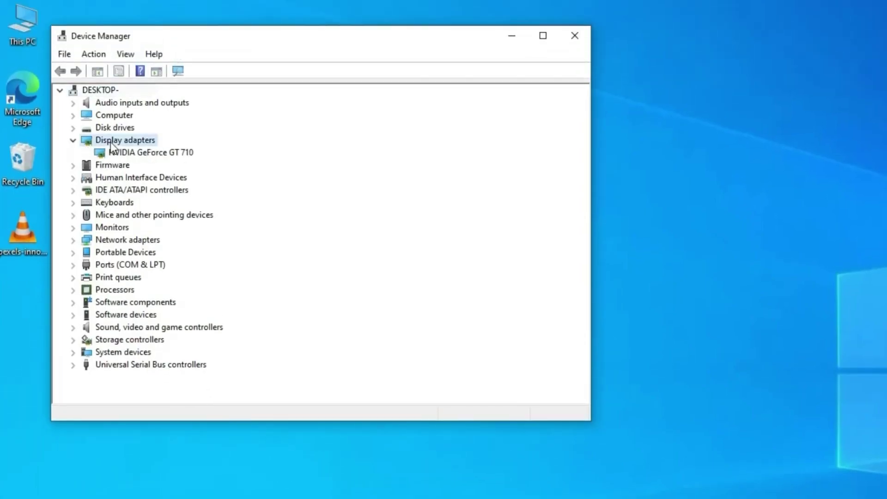
{"action": "left_click", "coordinate": [194, 152]}
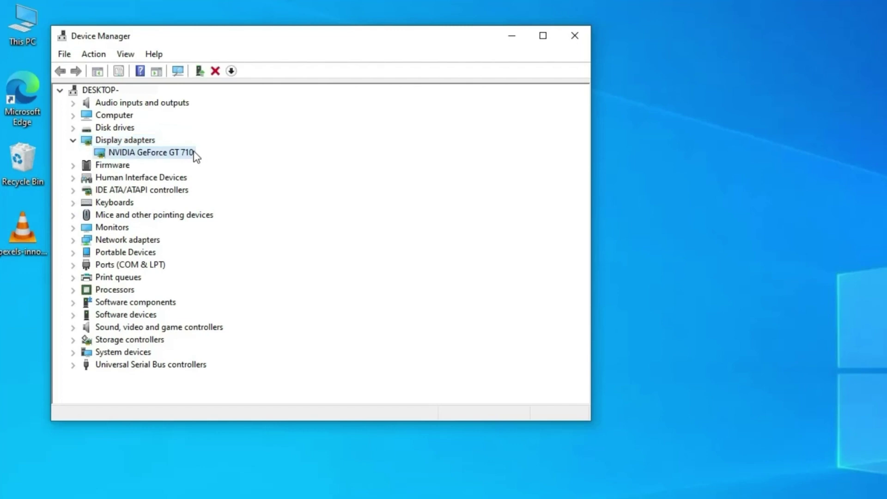
{"action": "right_click", "coordinate": [194, 154]}
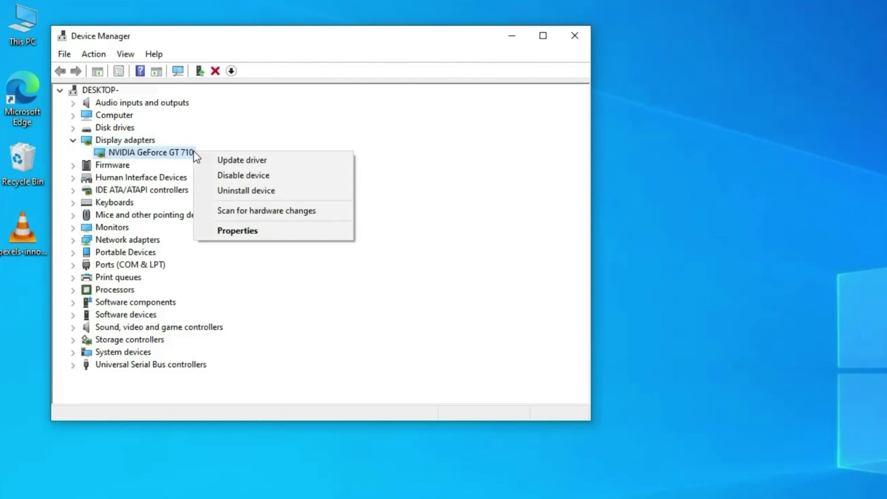
{"action": "left_click", "coordinate": [242, 160]}
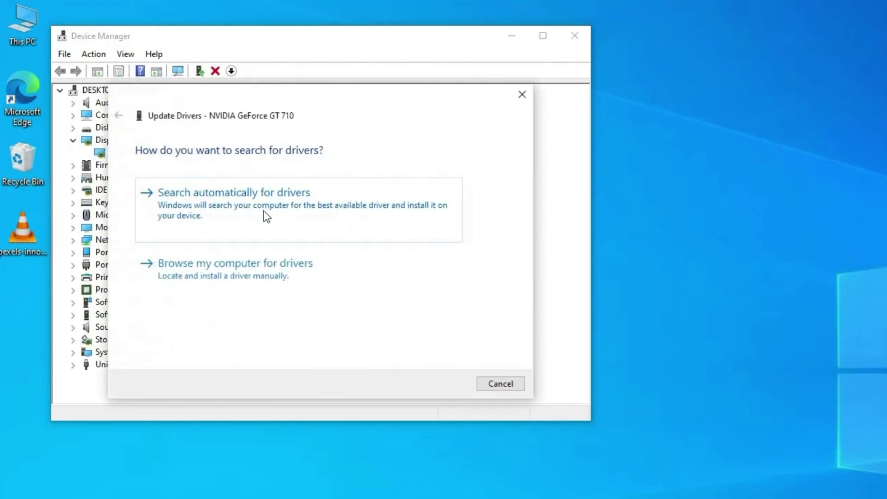
{"action": "left_click", "coordinate": [228, 217]}
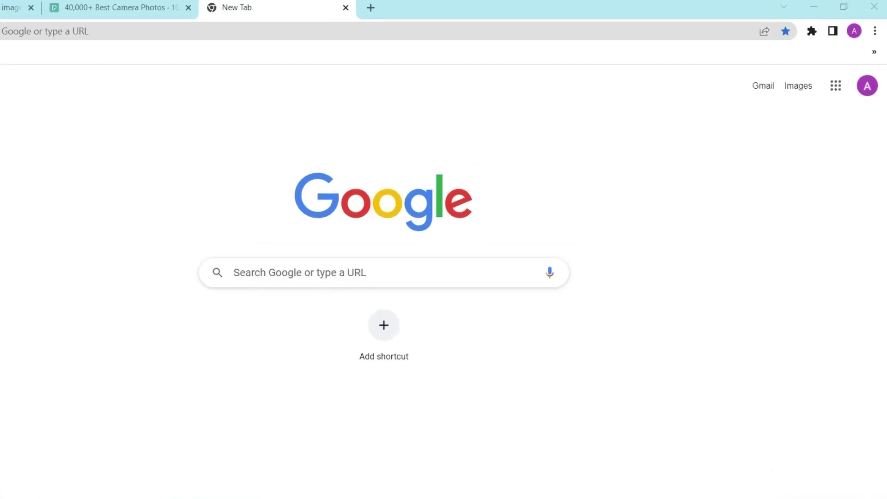
- Open Chrome's three-dot menu at the top right of the new tab page
{"action": "left_click", "coordinate": [876, 32]}
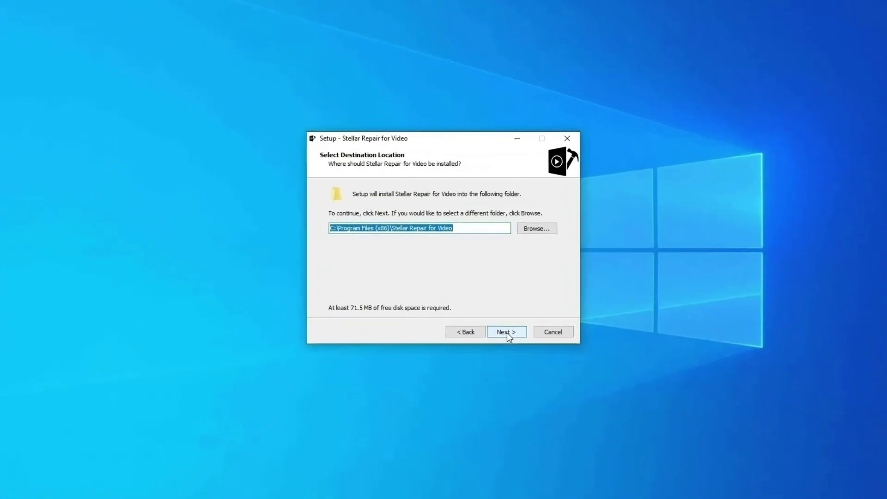
- Install Stellar Repair for Video with the default folder and setup options
{"action": "left_click", "coordinate": [506, 333]}
{"action": "left_click", "coordinate": [507, 332]}
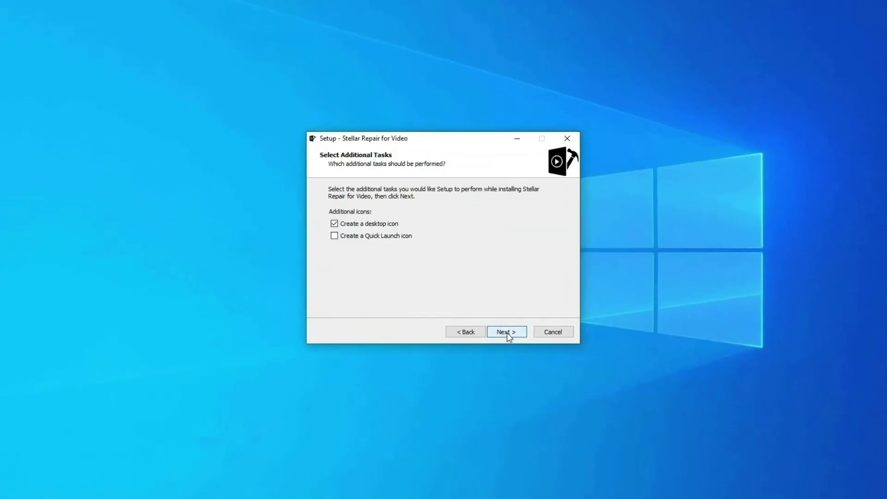
{"action": "left_click", "coordinate": [507, 333]}
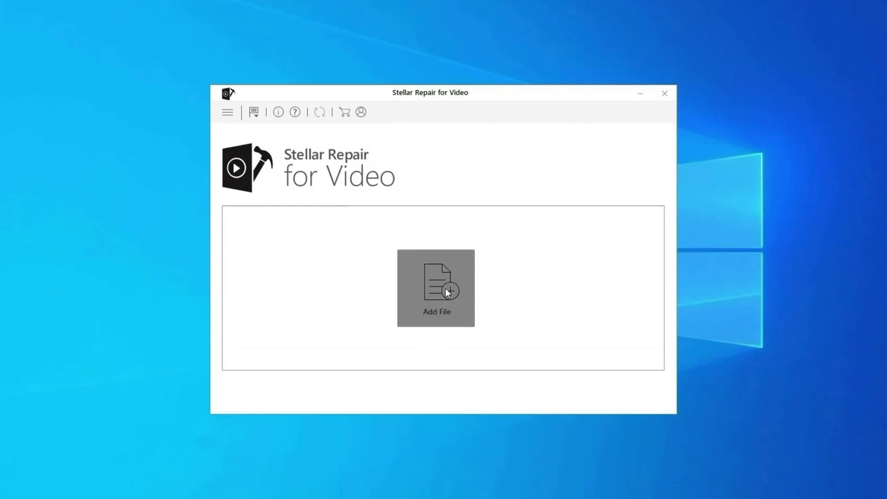
- Add WINDOW.AVI from the VIDEO folder and repair it until completed
{"action": "left_click", "coordinate": [447, 293]}
{"action": "double_click", "coordinate": [350, 187]}
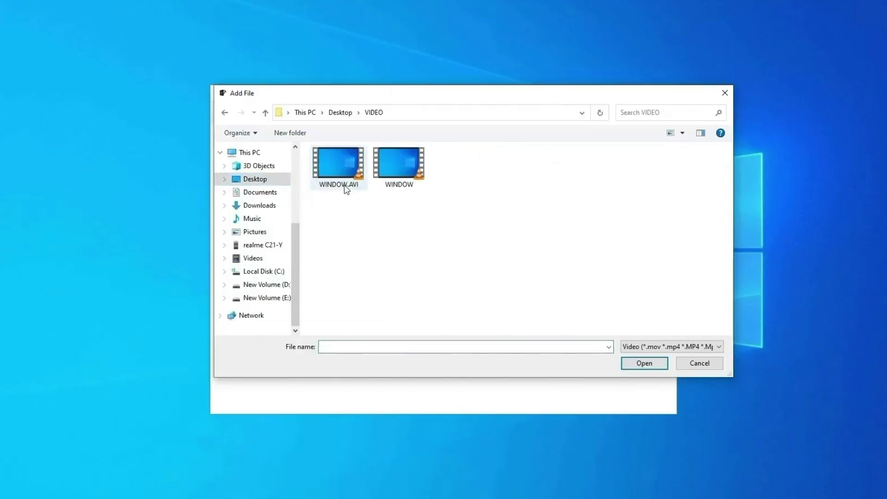
{"action": "double_click", "coordinate": [338, 173]}
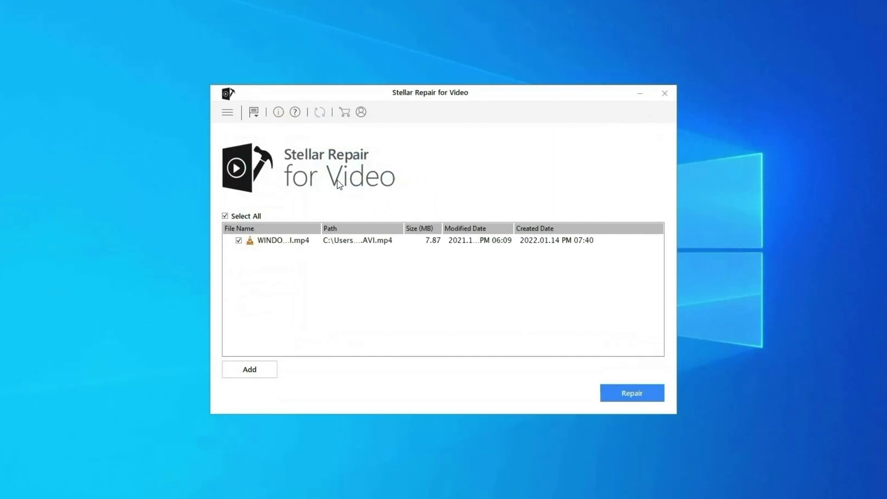
{"action": "left_click", "coordinate": [630, 394]}
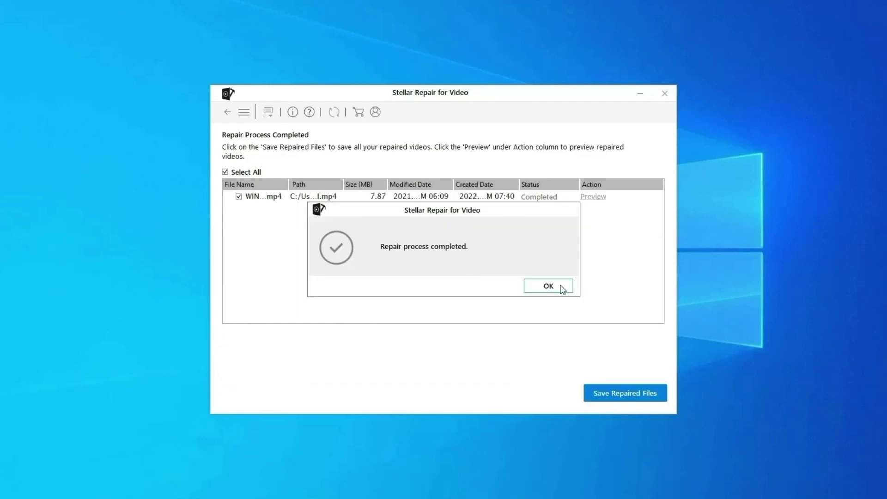
{"action": "left_click", "coordinate": [562, 289]}
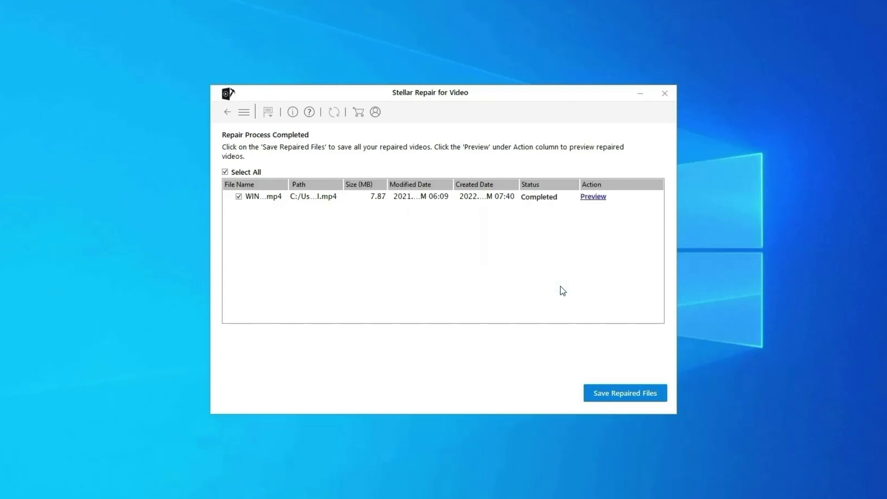